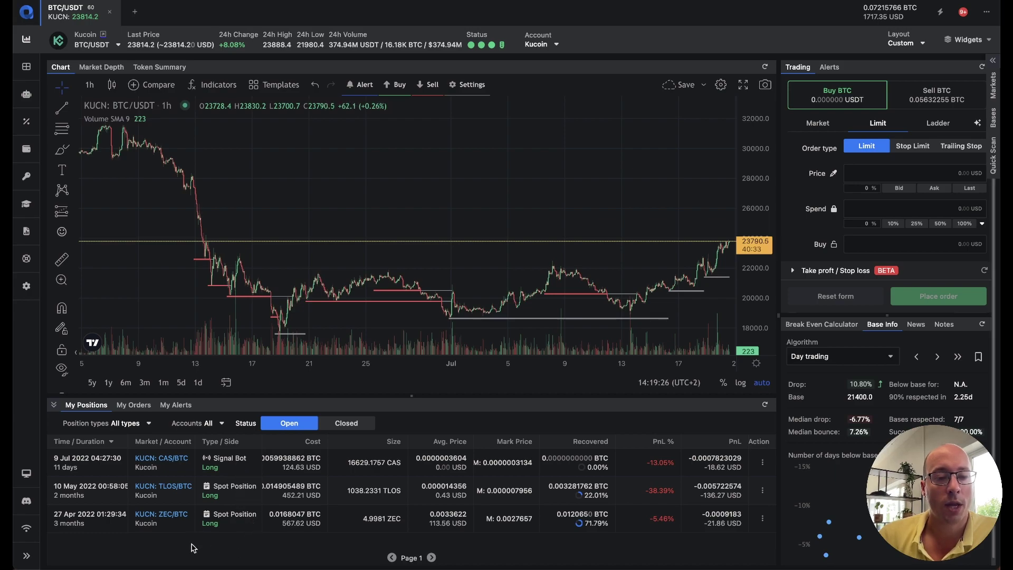
Step: Filter the position types to Spot Position only, replacing the briefly chosen Signal Bot
left_click(135, 425)
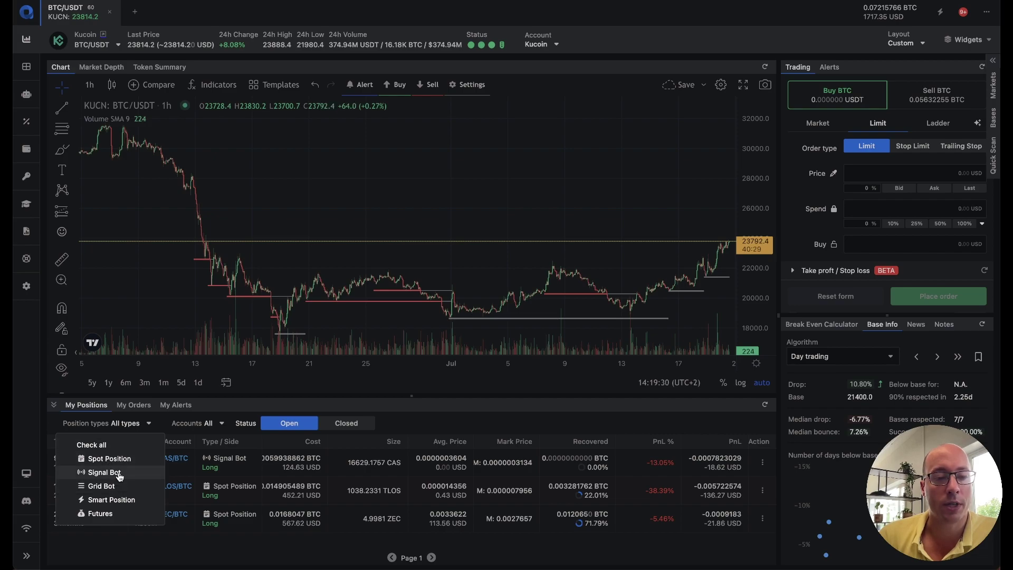
left_click(122, 478)
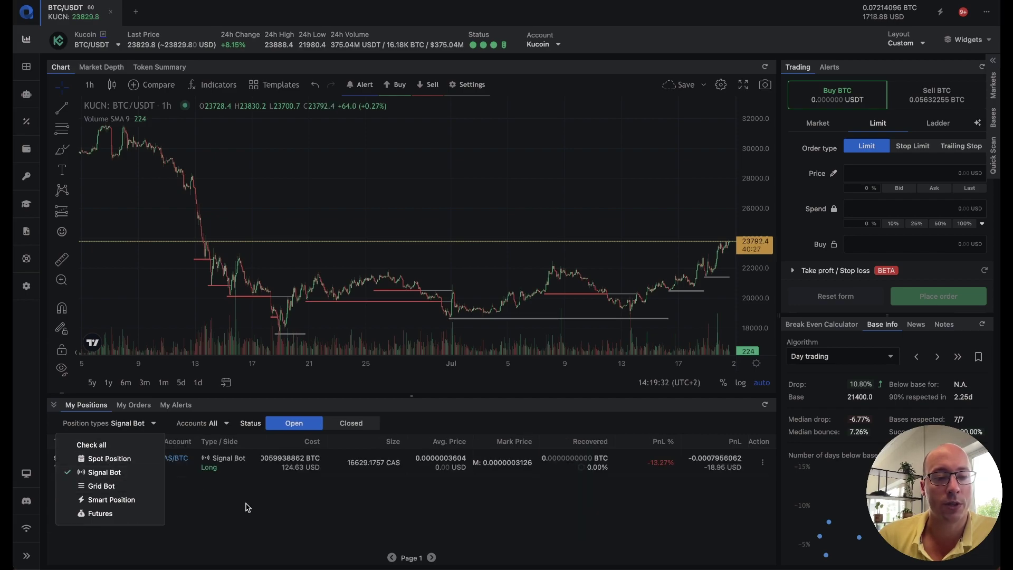
left_click(138, 423)
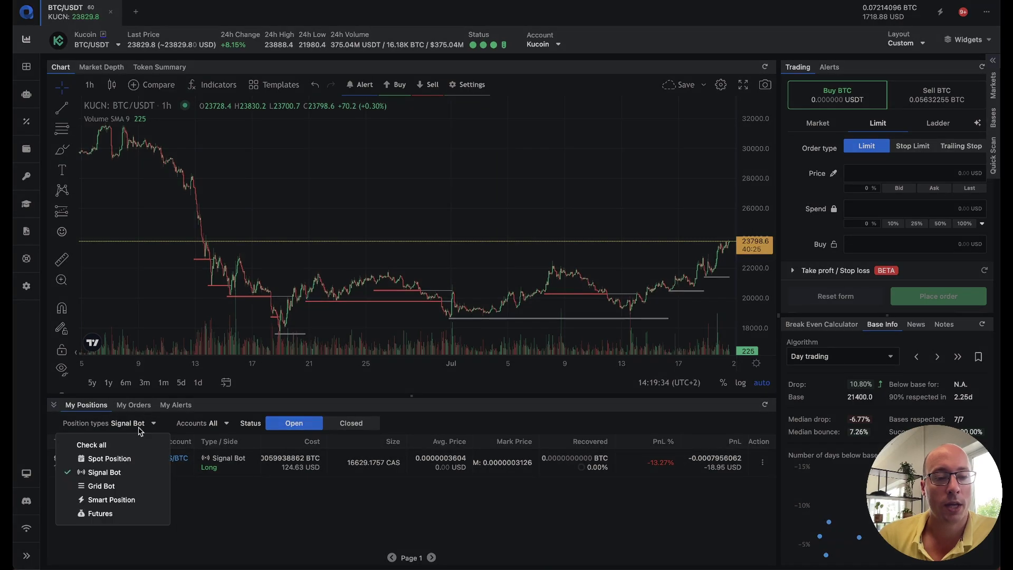
left_click(131, 459)
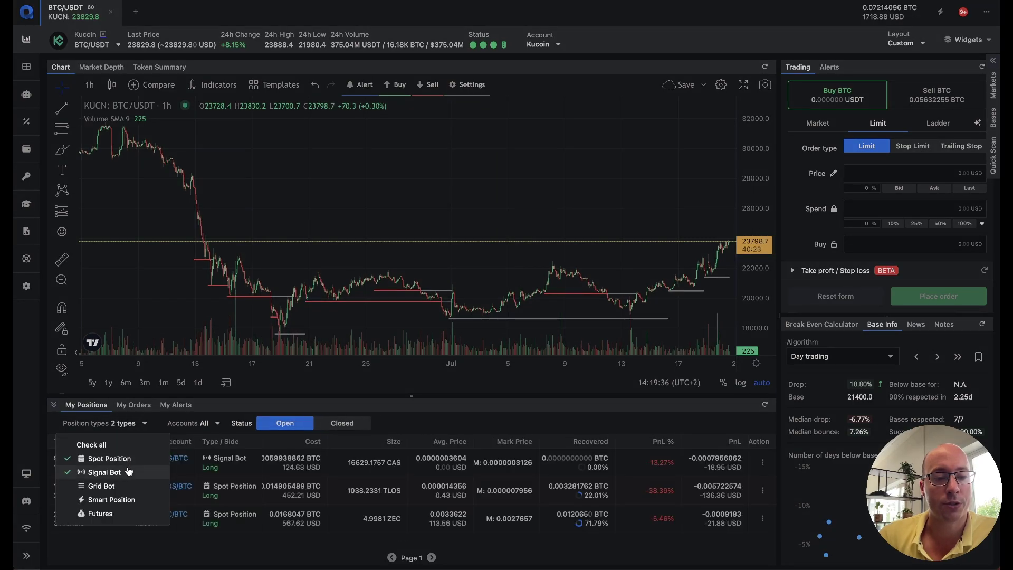
left_click(130, 471)
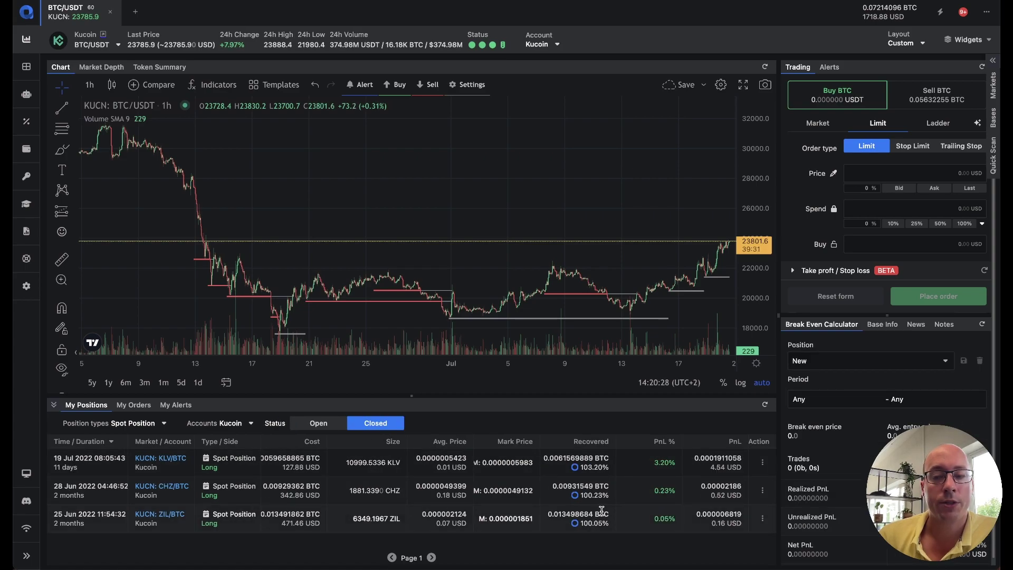
Step: Load the closed KLV/BTC position onto the chart
left_click(160, 465)
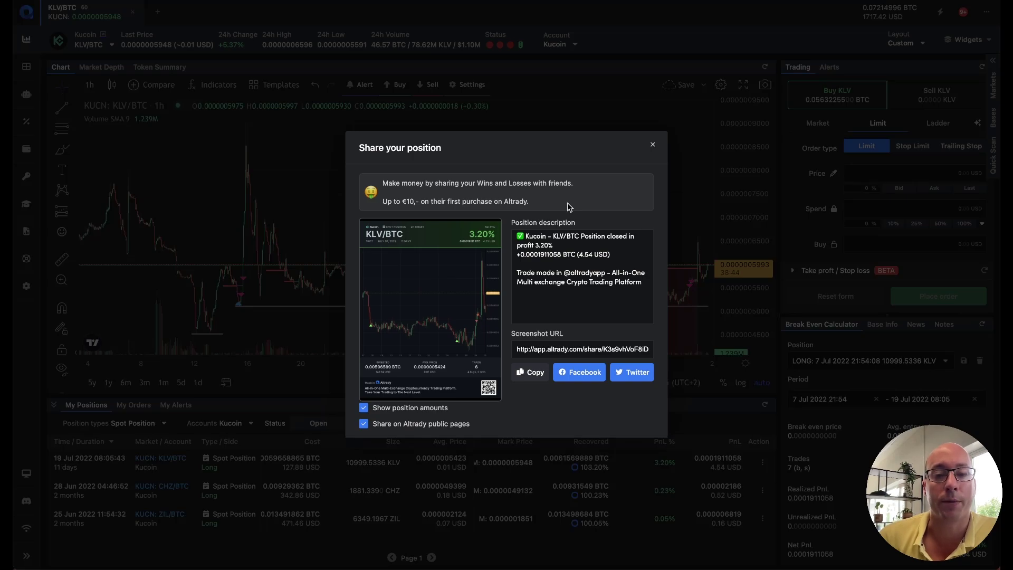
Step: Turn off Show position amounts on the KLV/BTC share card and close the dialog
left_click(420, 412)
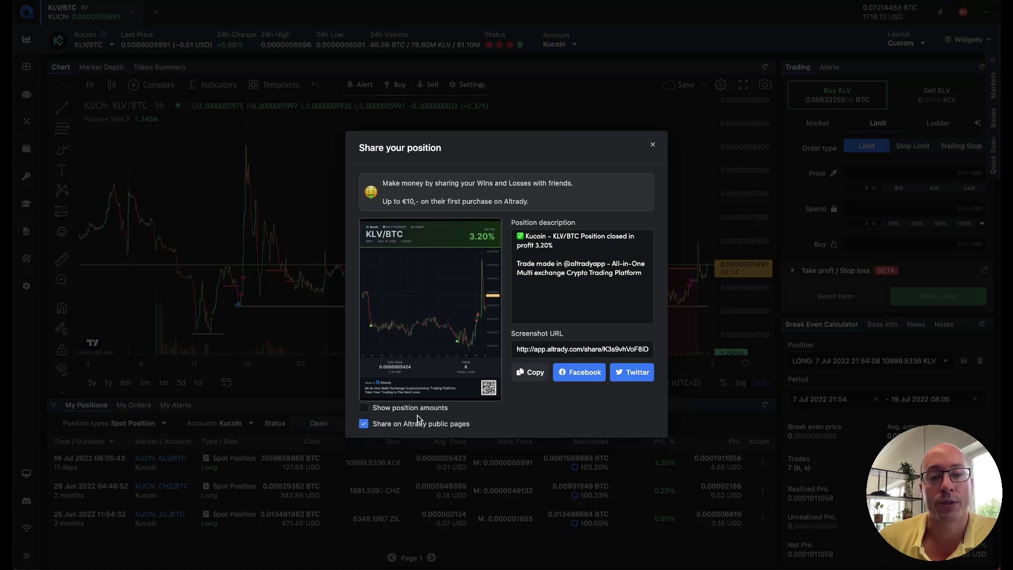
left_click(338, 190)
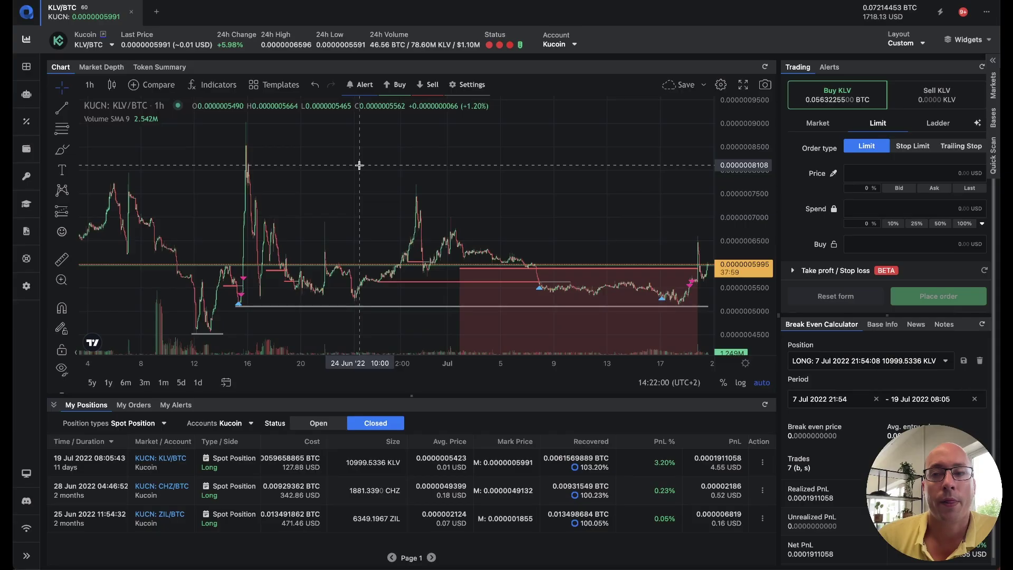
Step: Open Portfolio and highlight the 1d (0.01%), 30d and 1y (0.07015772 BTC) change figures
left_click(26, 158)
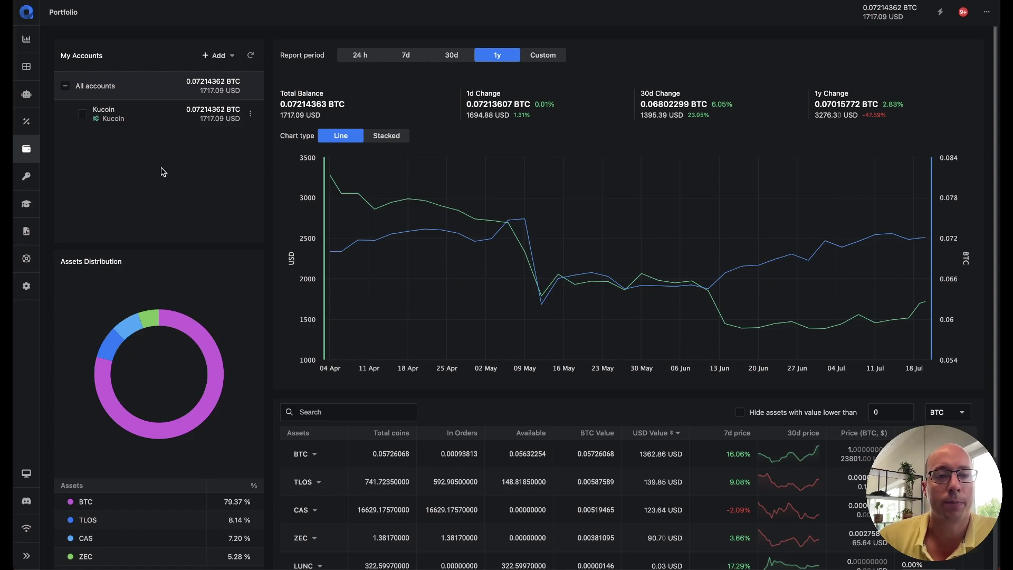
mouse_move(783, 155)
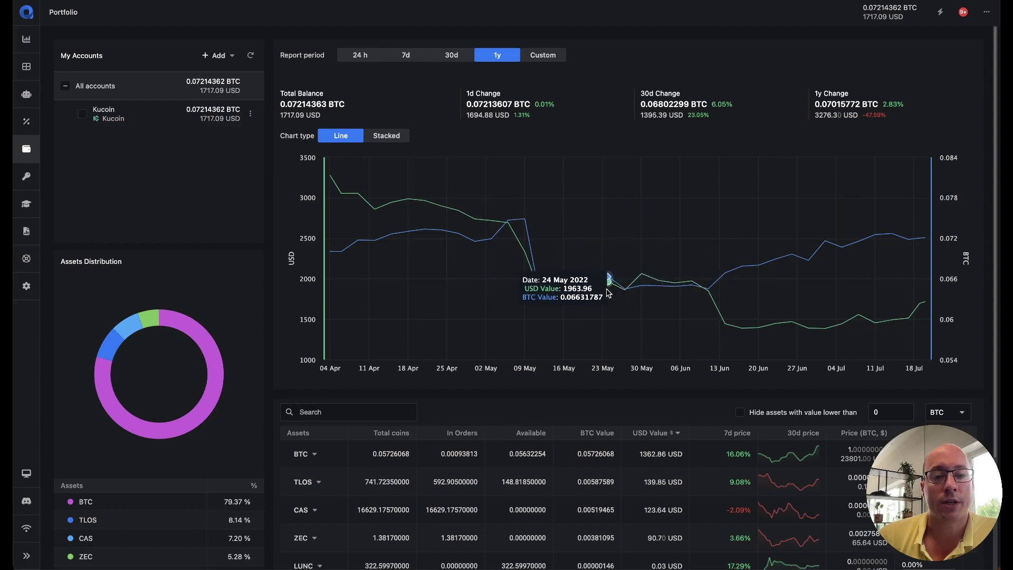
mouse_move(728, 175)
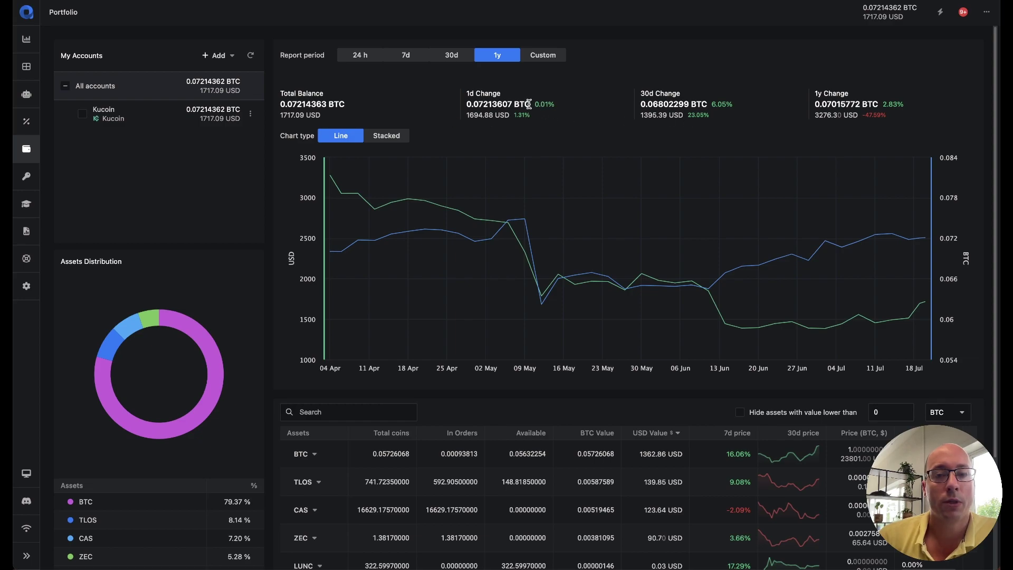
left_click_drag(530, 104, 556, 106)
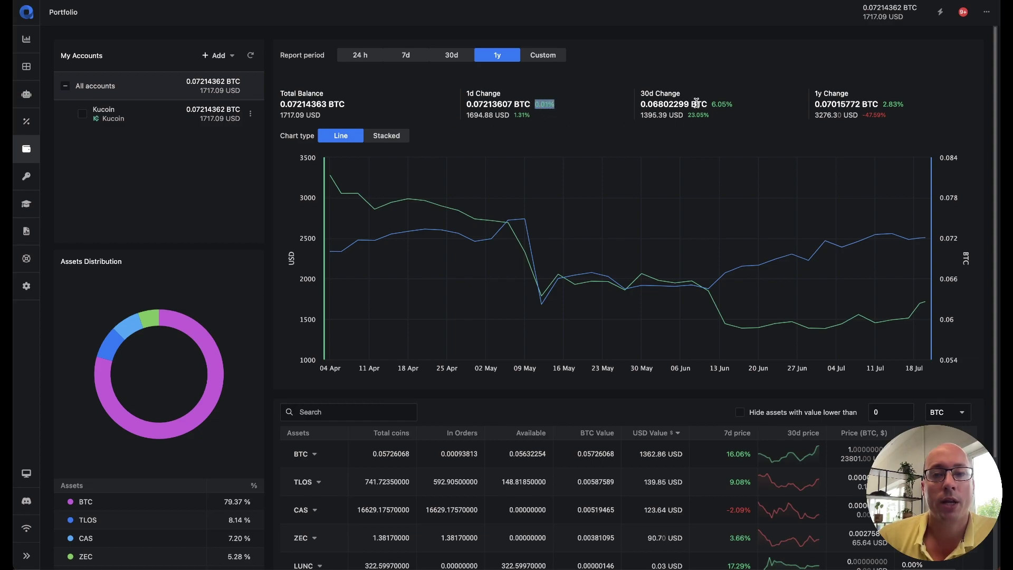
left_click_drag(697, 103, 735, 105)
left_click_drag(918, 113, 814, 105)
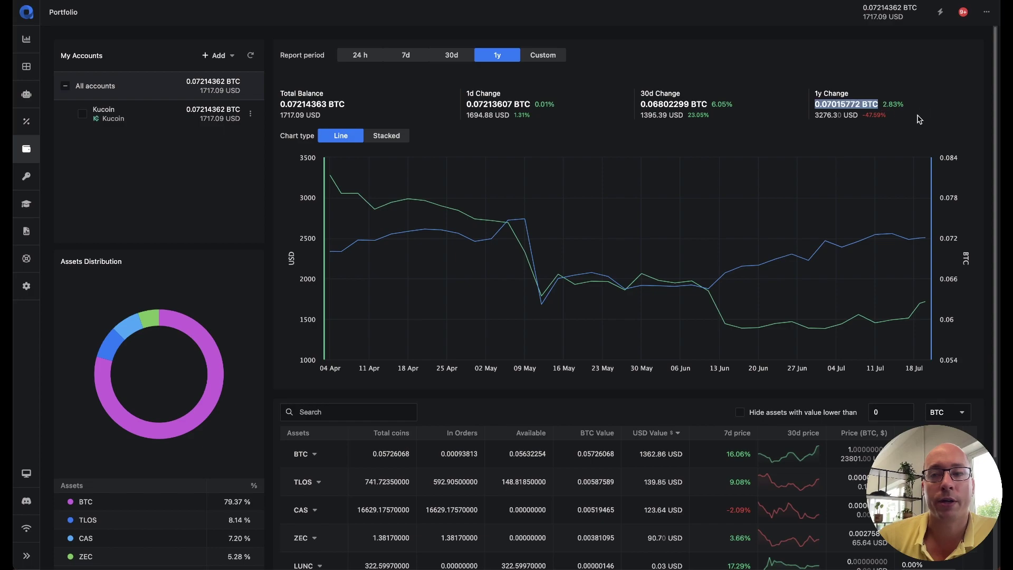
left_click(918, 119)
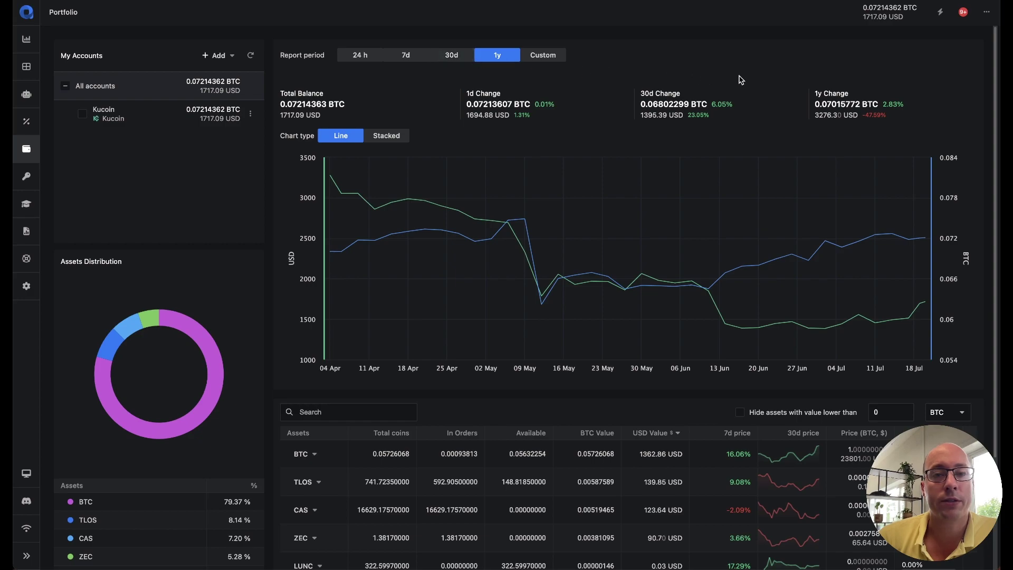
Step: Set the report period to Custom and the chart type to Stacked
left_click(547, 62)
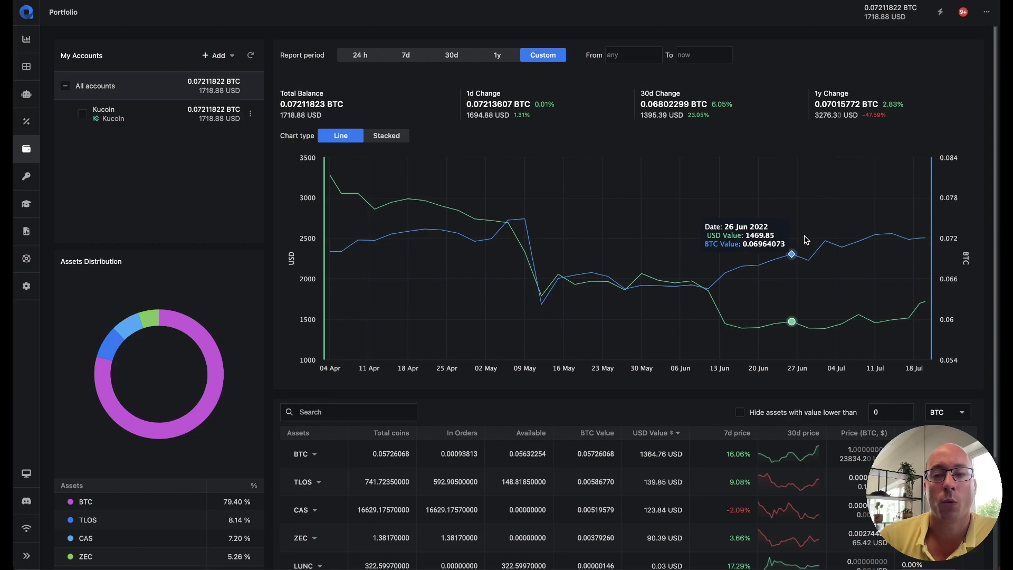
left_click(393, 140)
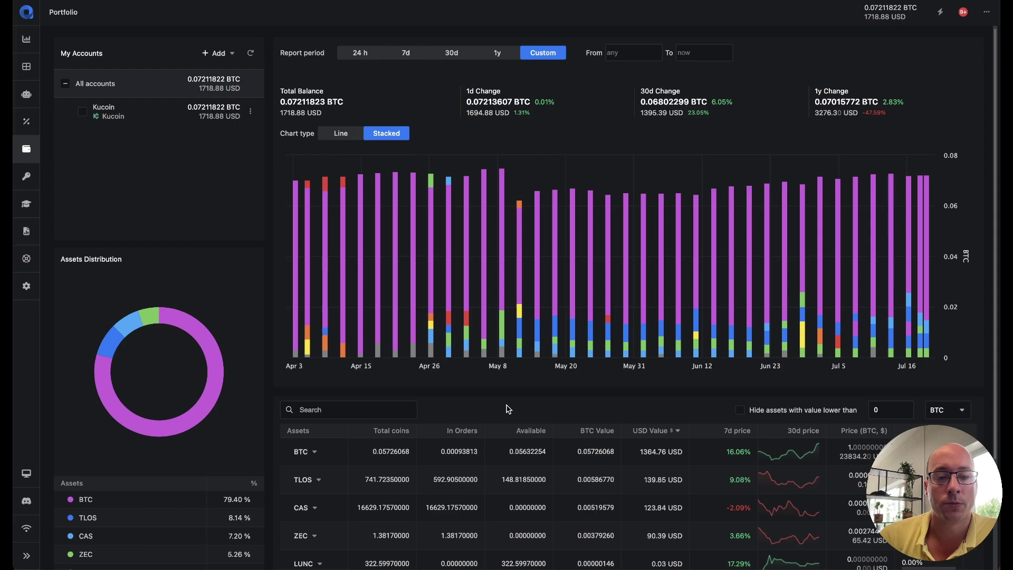
scroll(508, 410, "down", 3)
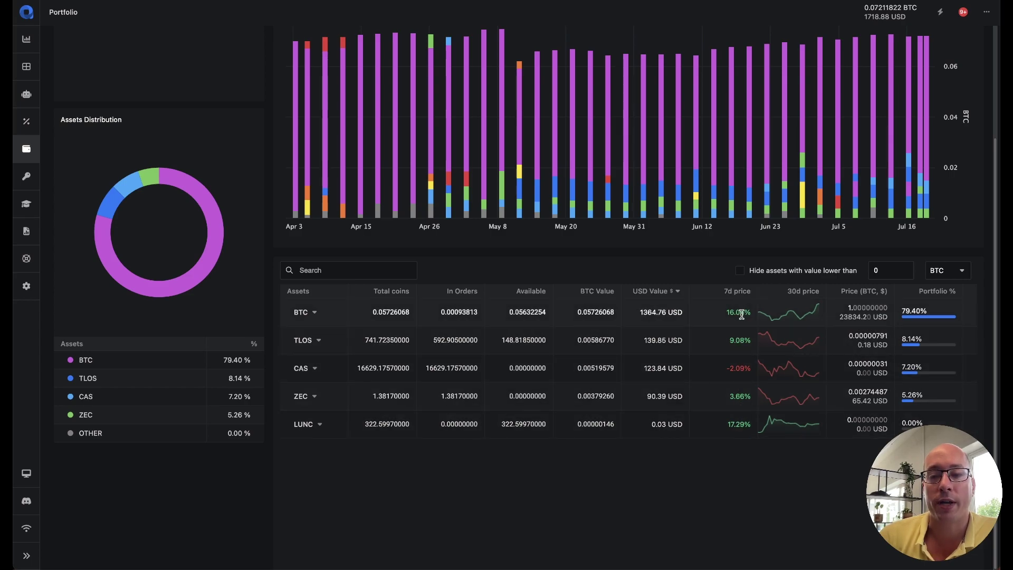
scroll(749, 325, "up", 1)
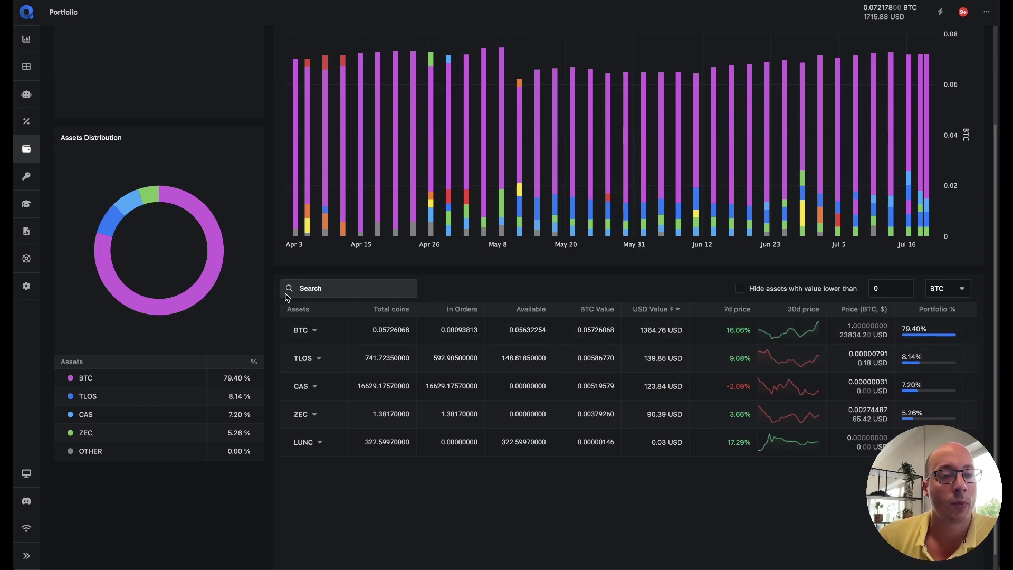
mouse_move(197, 207)
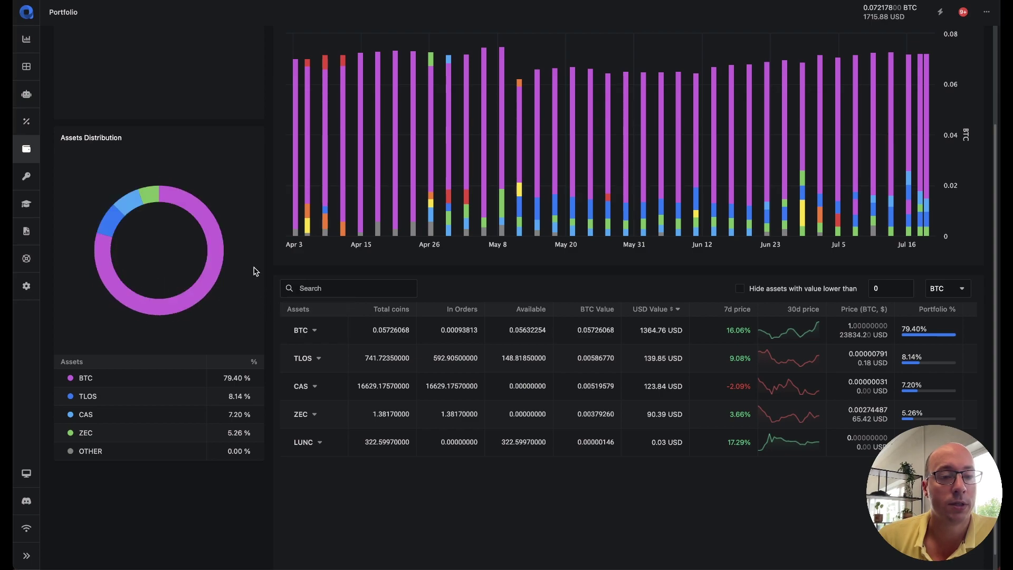
mouse_move(106, 237)
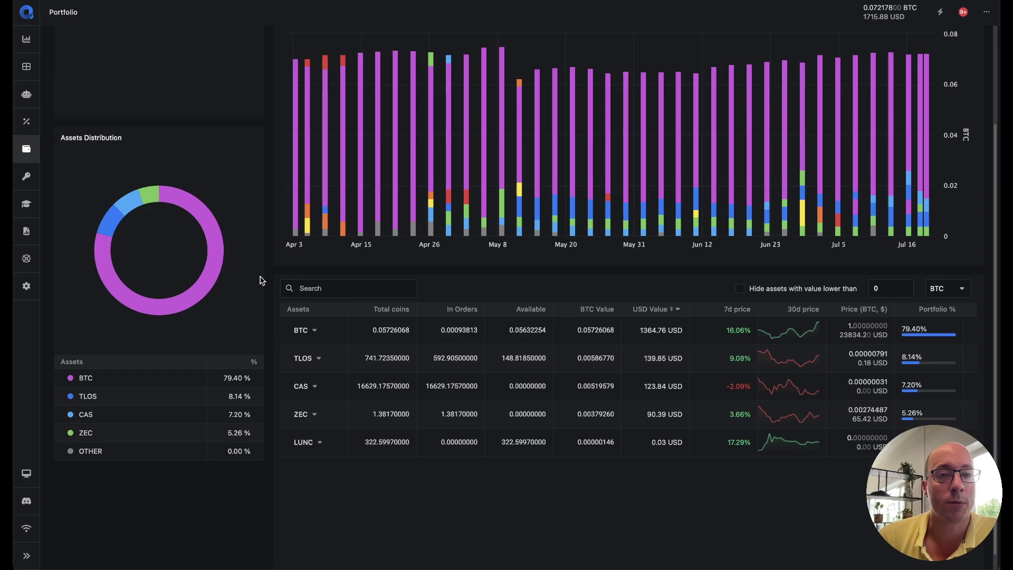
scroll(259, 281, "up", 1)
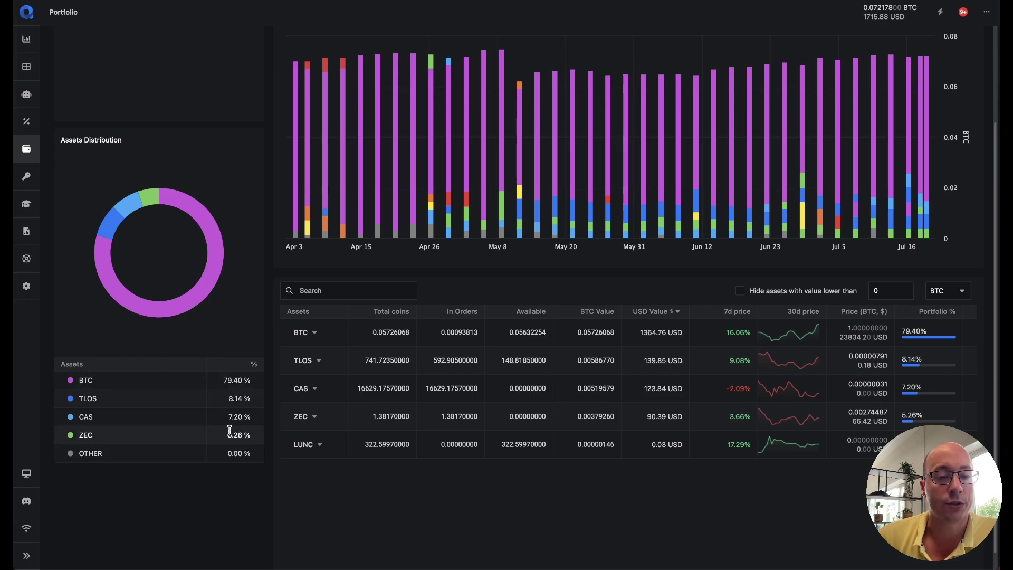
scroll(235, 393, "up", 3)
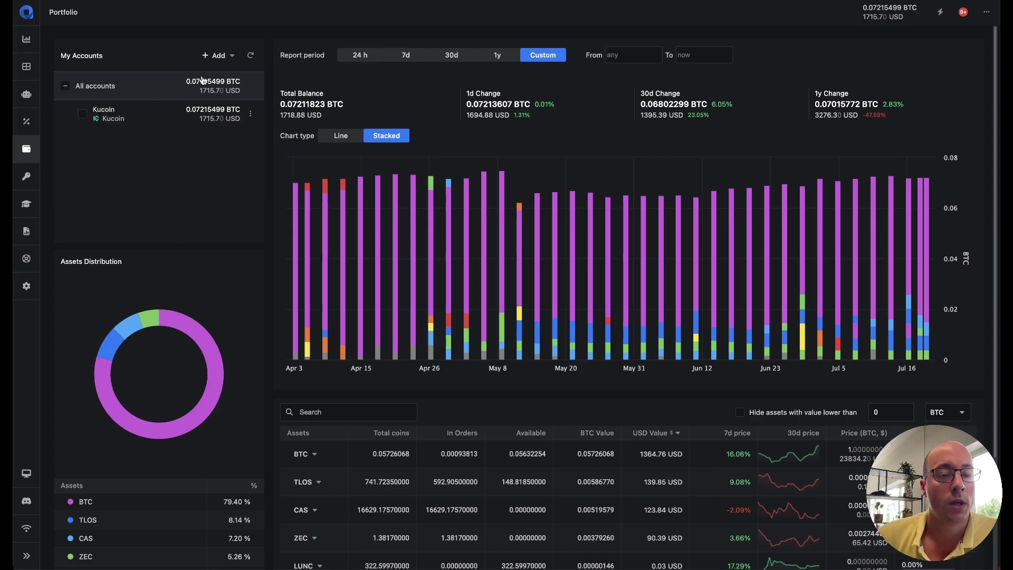
Step: Create a new portfolio folder named Kucoin
left_click(208, 59)
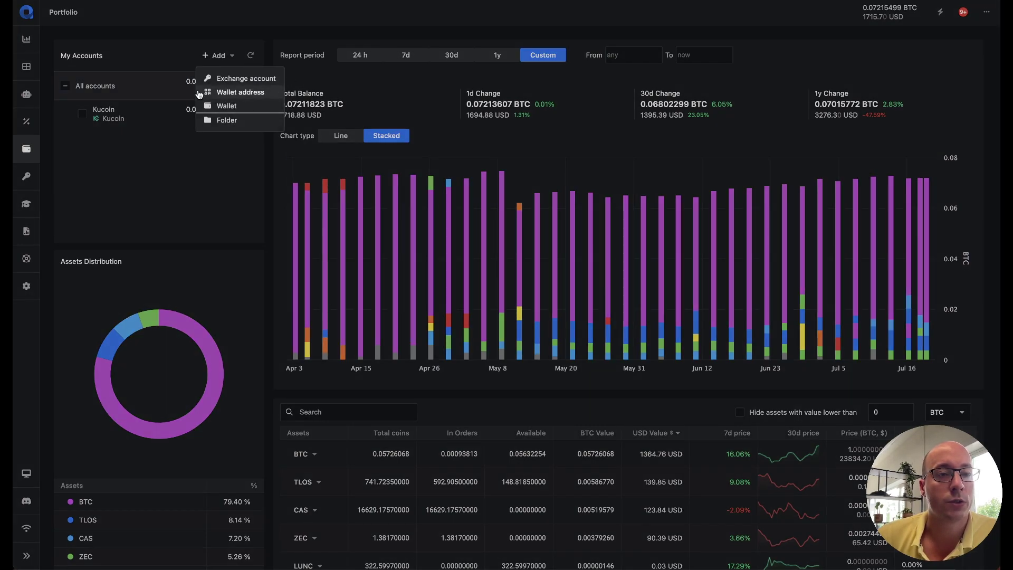
left_click(248, 121)
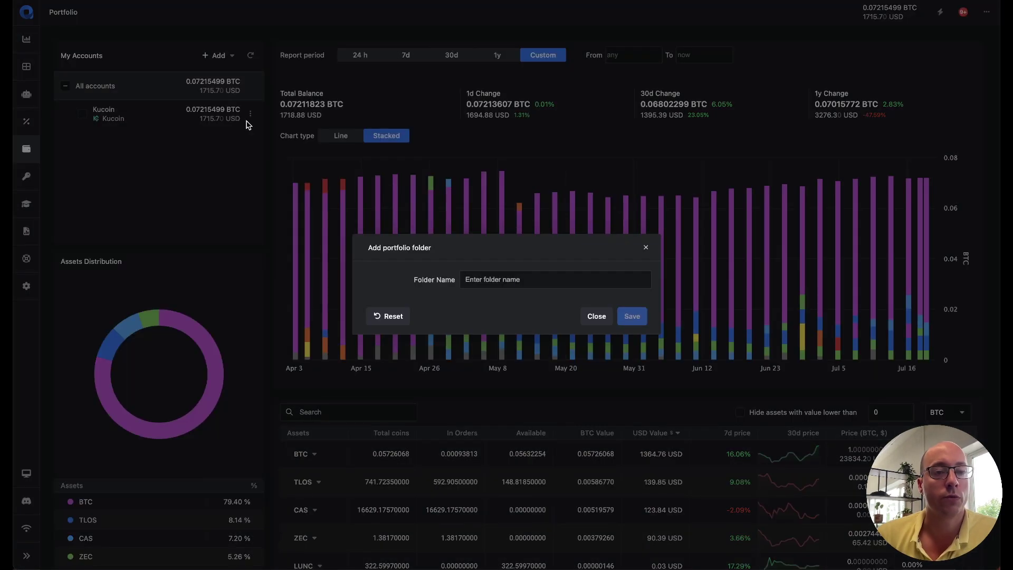
left_click(526, 282)
type("Kucoin")
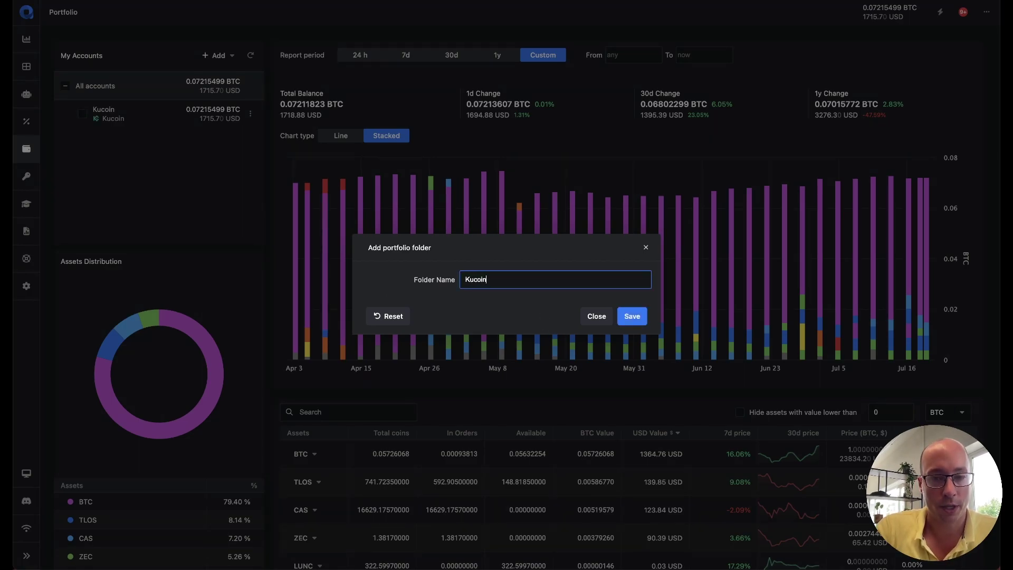
left_click(643, 318)
Step: Move the Kucoin exchange account into the Kucoin folder
left_click(250, 141)
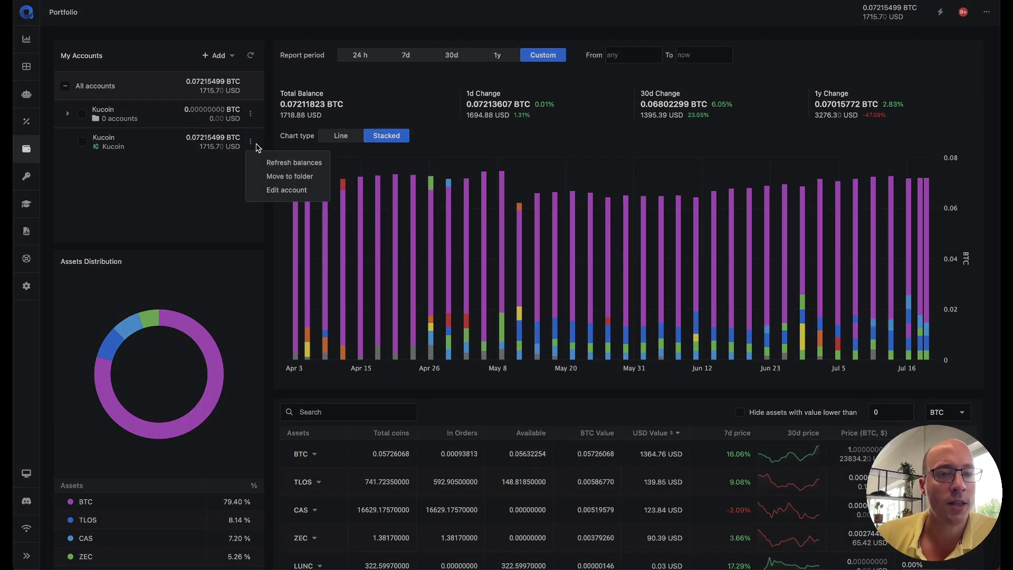
left_click(269, 175)
left_click(511, 276)
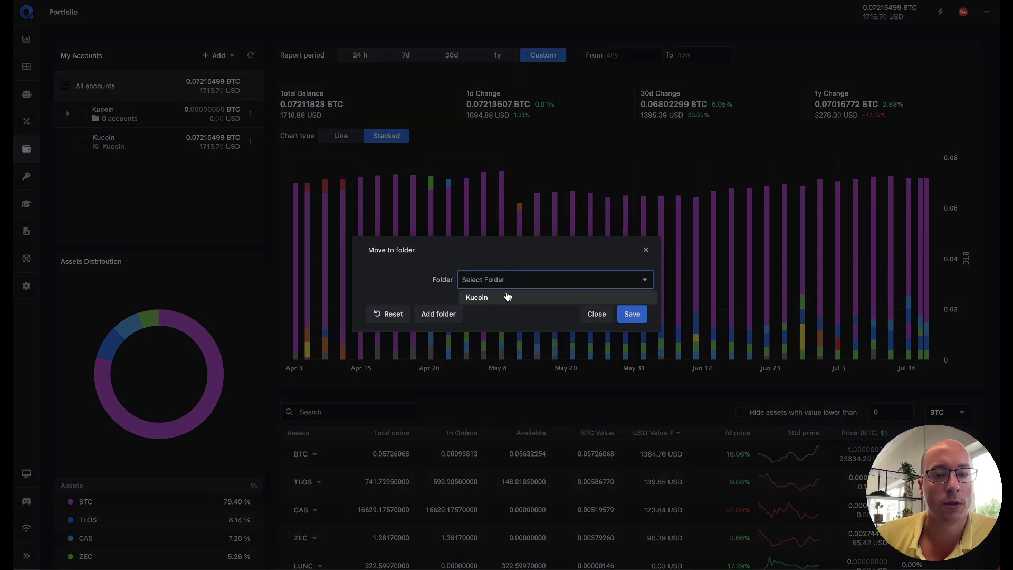
left_click(509, 294)
left_click(637, 315)
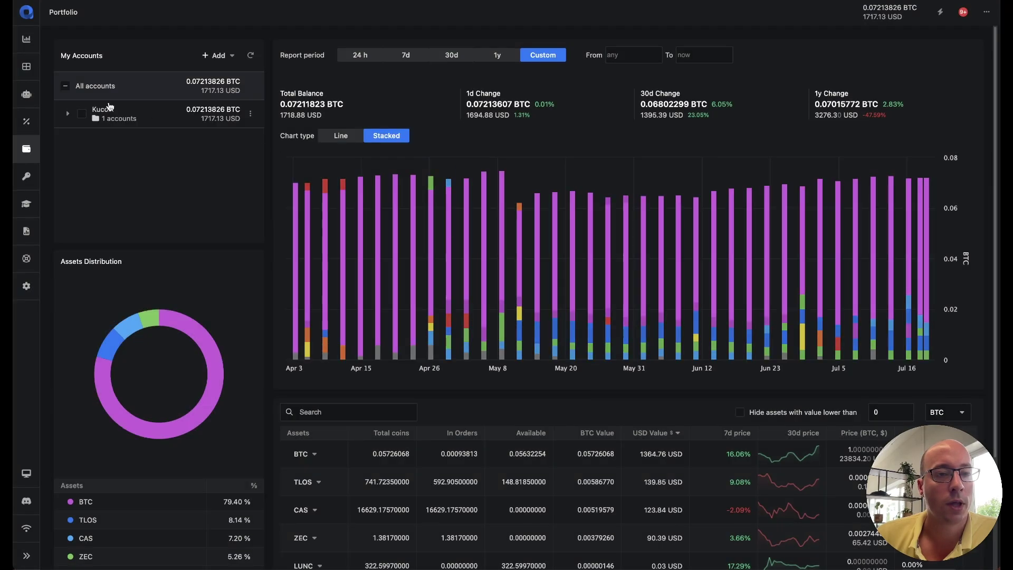
Step: Include the Kucoin folder in the portfolio totals
left_click(67, 113)
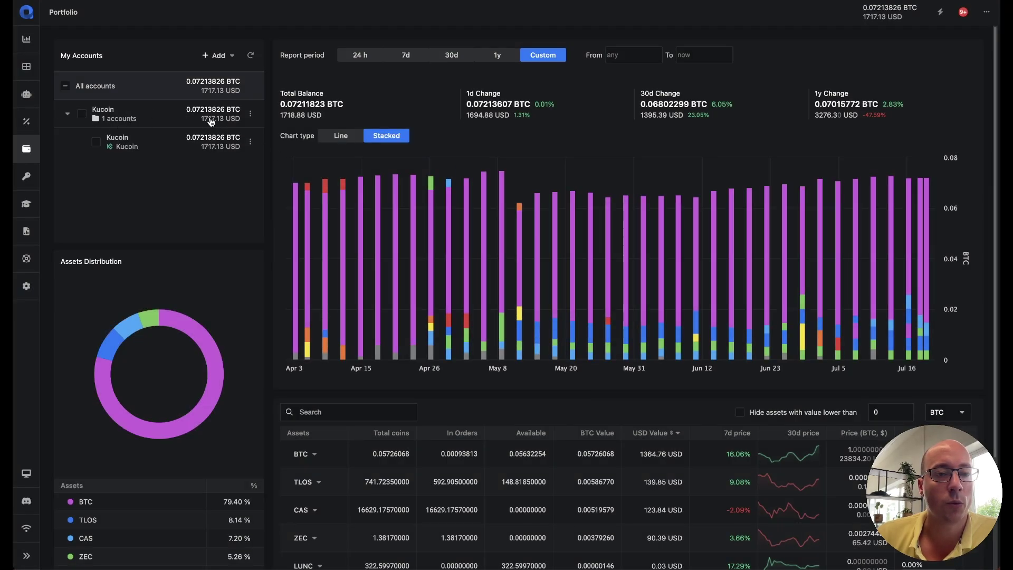
left_click(82, 114)
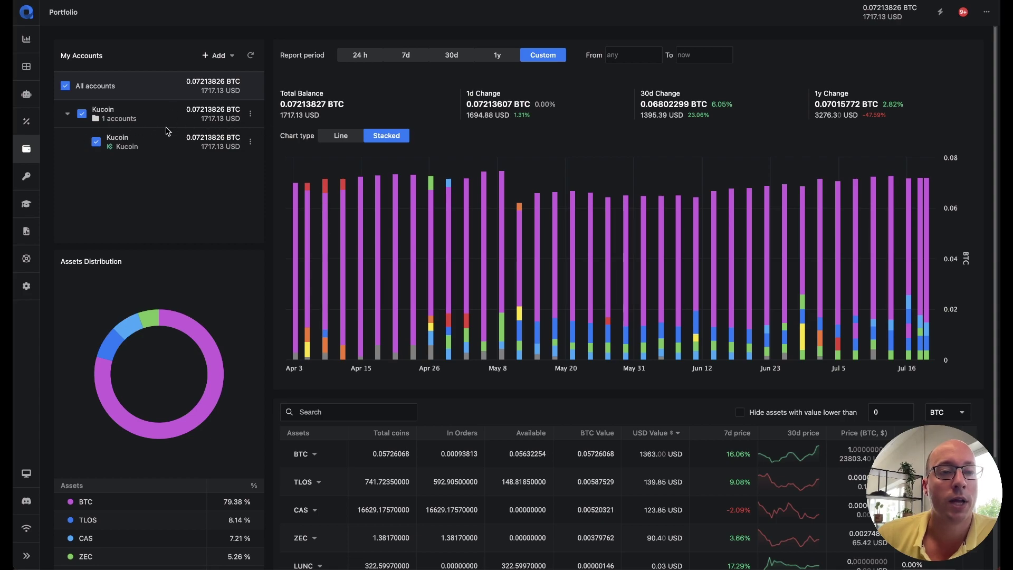
left_click(68, 115)
left_click(216, 55)
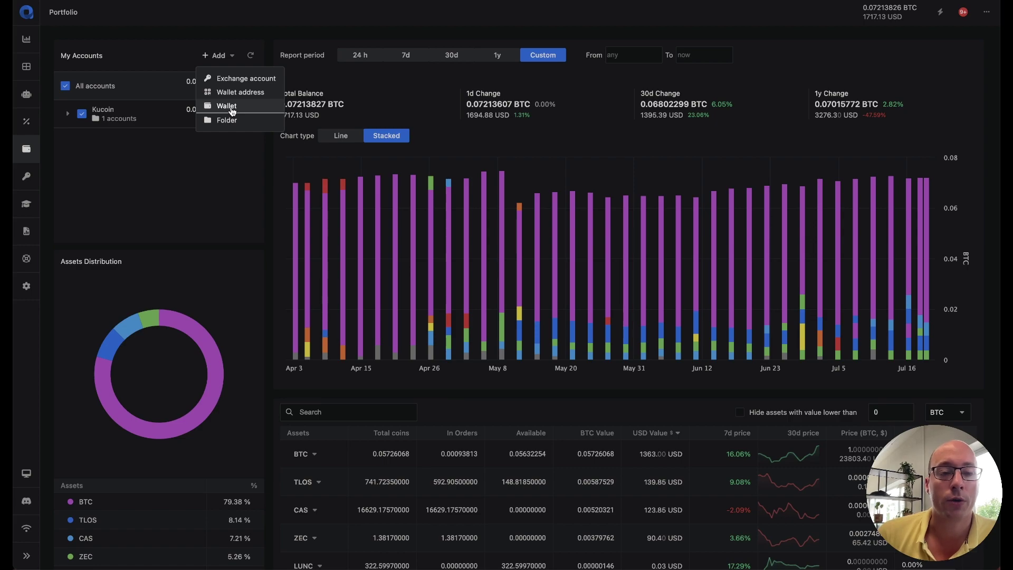
Step: Add a new wallet named Exodus to the portfolio
left_click(232, 108)
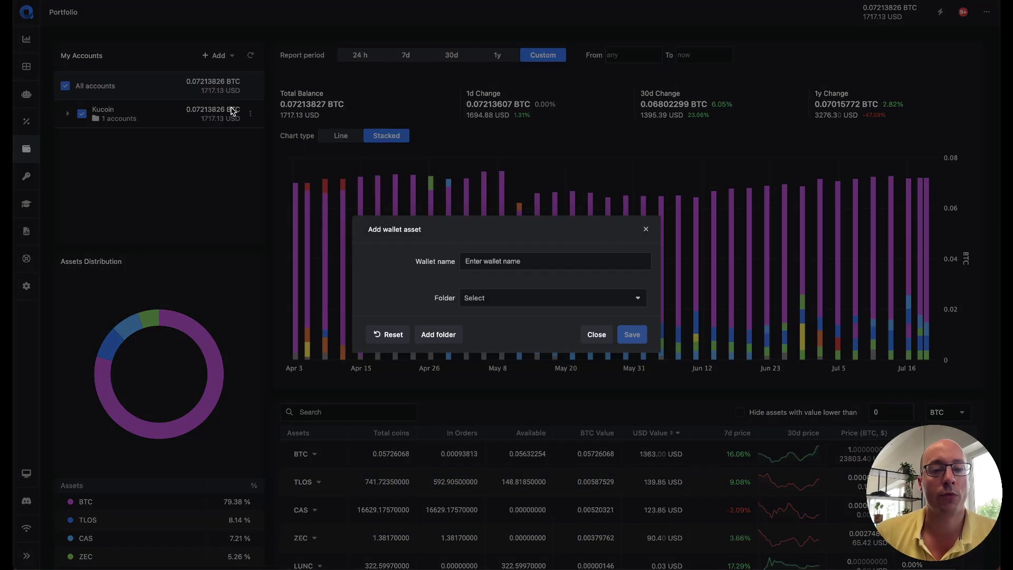
left_click(546, 259)
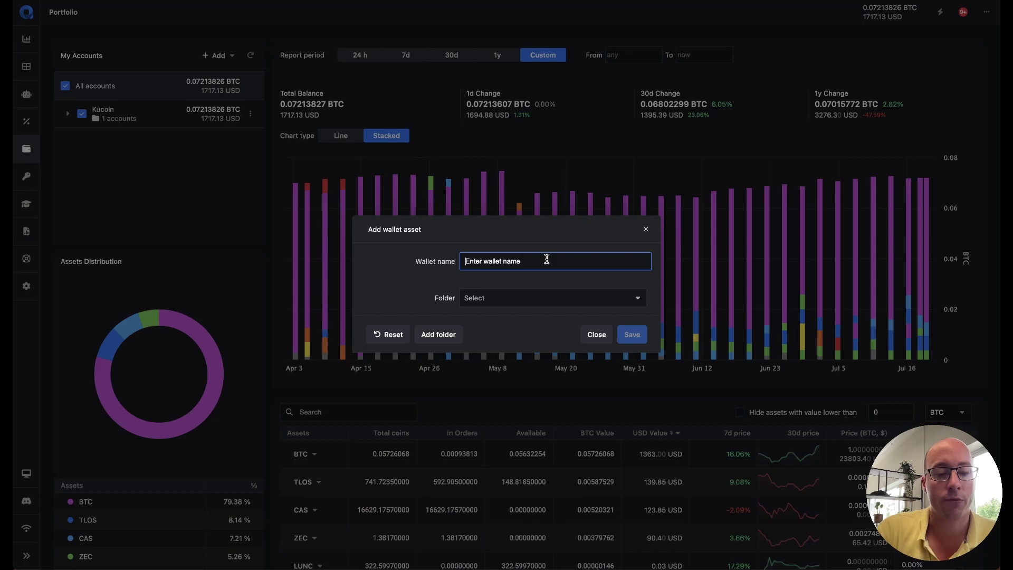
type("Exodus")
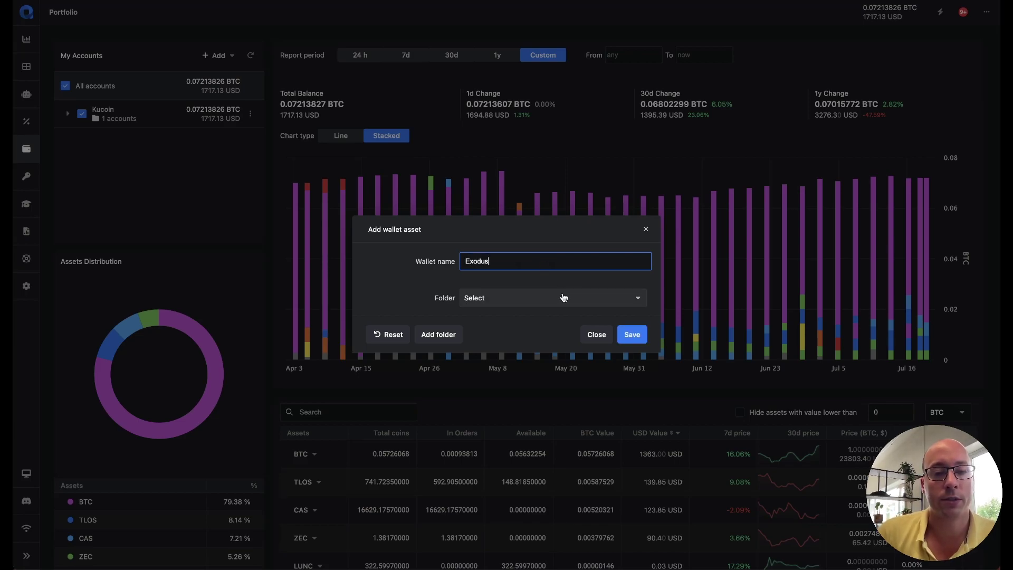
left_click(562, 298)
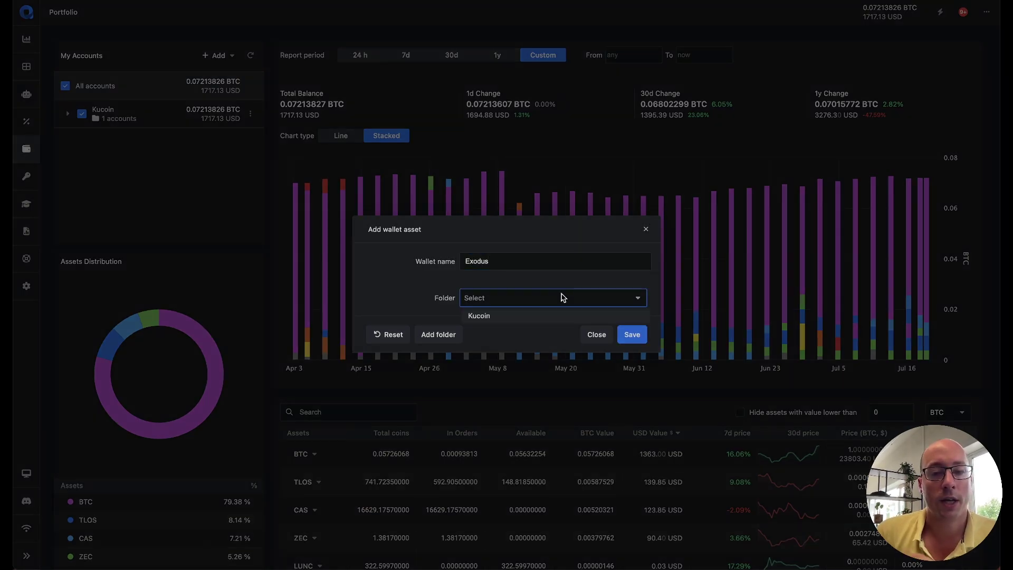
left_click(632, 334)
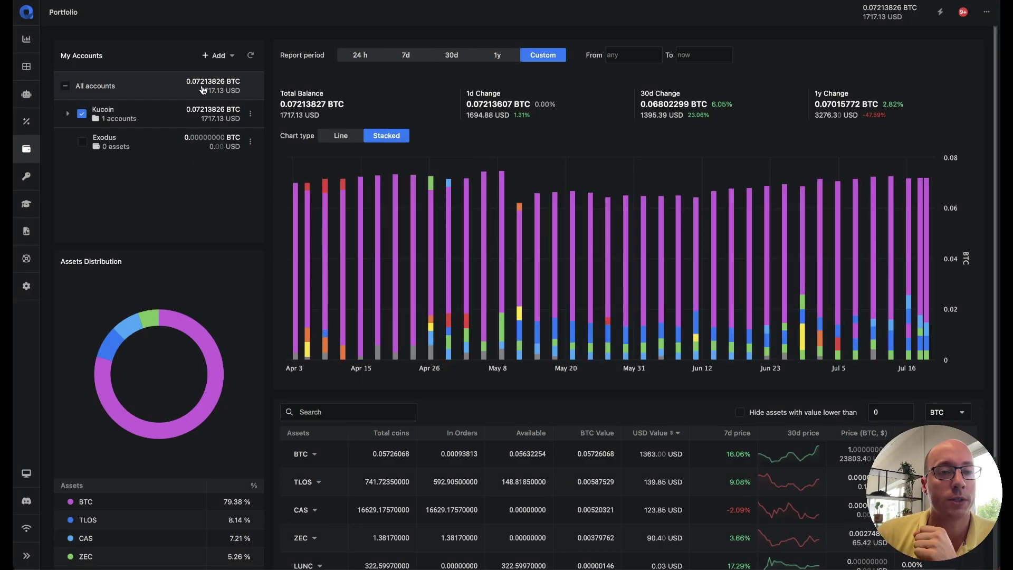
Step: Attach a pasted eth-chain wallet address named ERC20 to the Exodus wallet
left_click(215, 62)
left_click(235, 88)
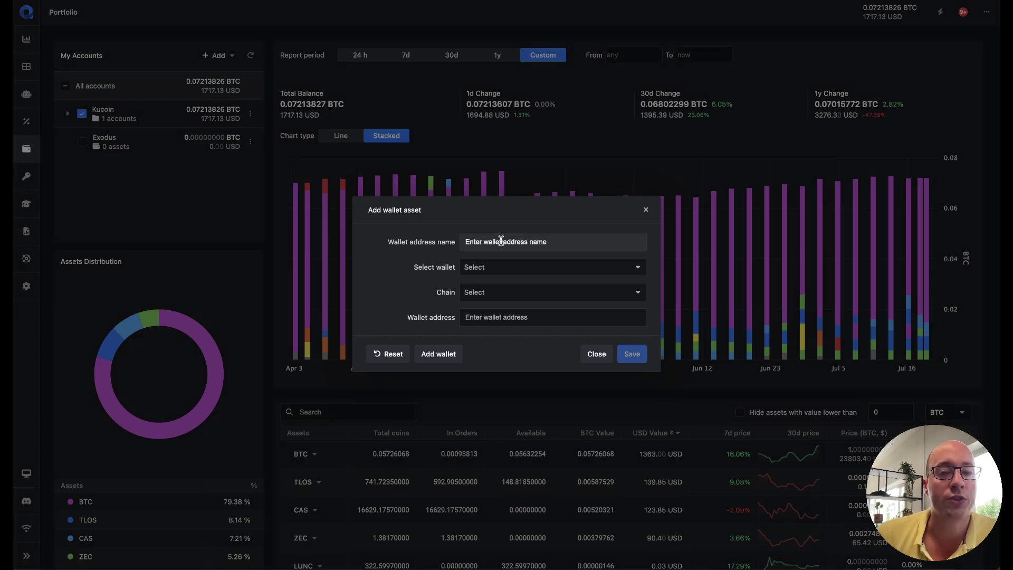
left_click(501, 241)
type("E")
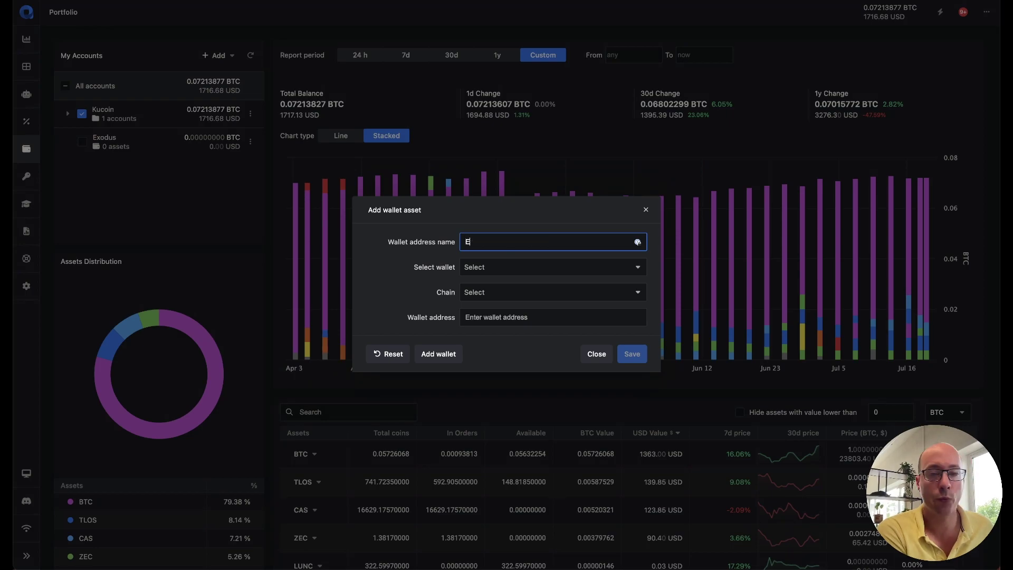
type("RC20")
left_click(502, 267)
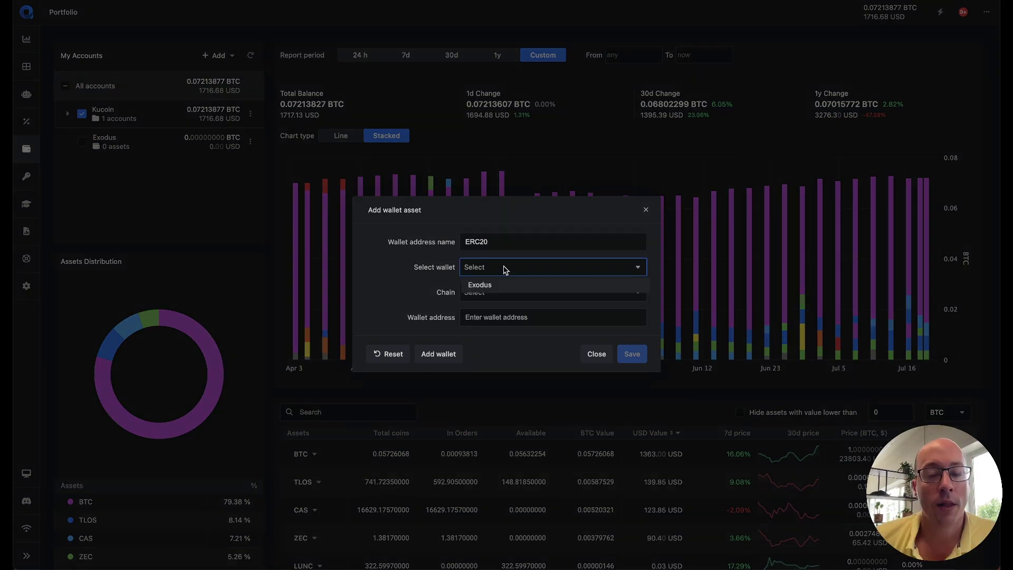
left_click(495, 285)
left_click(530, 292)
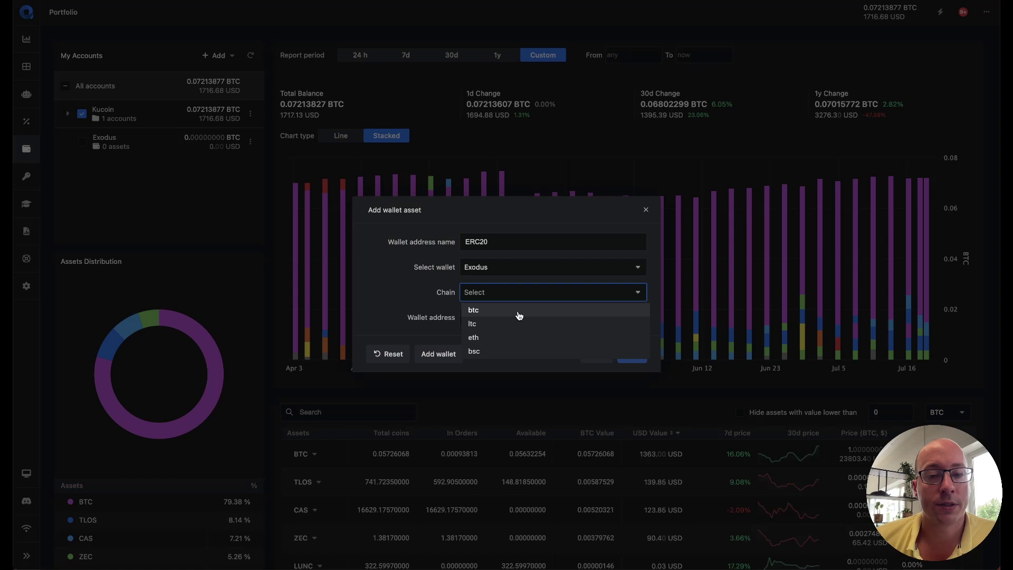
left_click(502, 338)
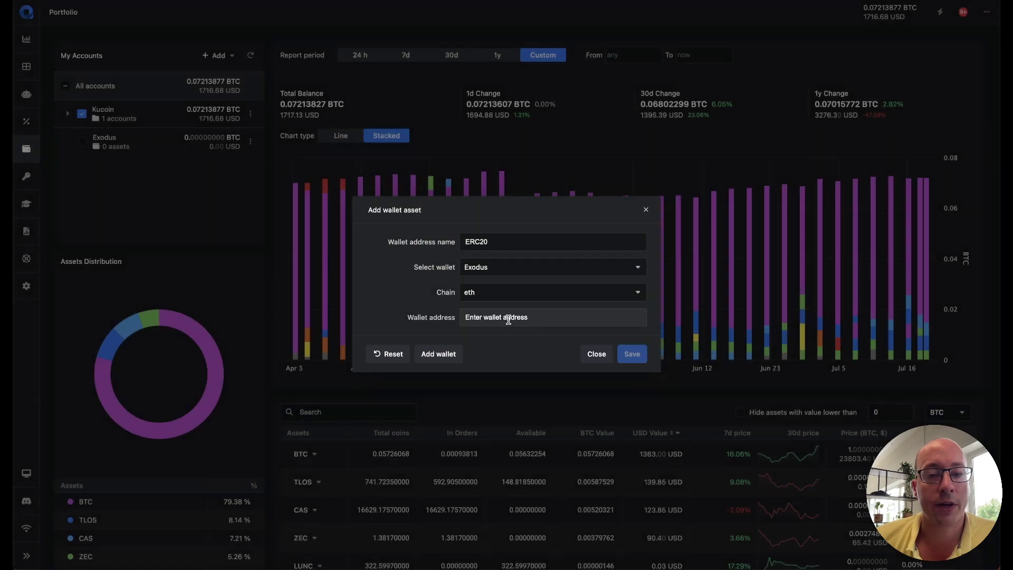
left_click(508, 319)
type("0x372e729322ffEA50b13469C035866ea4cA729b83")
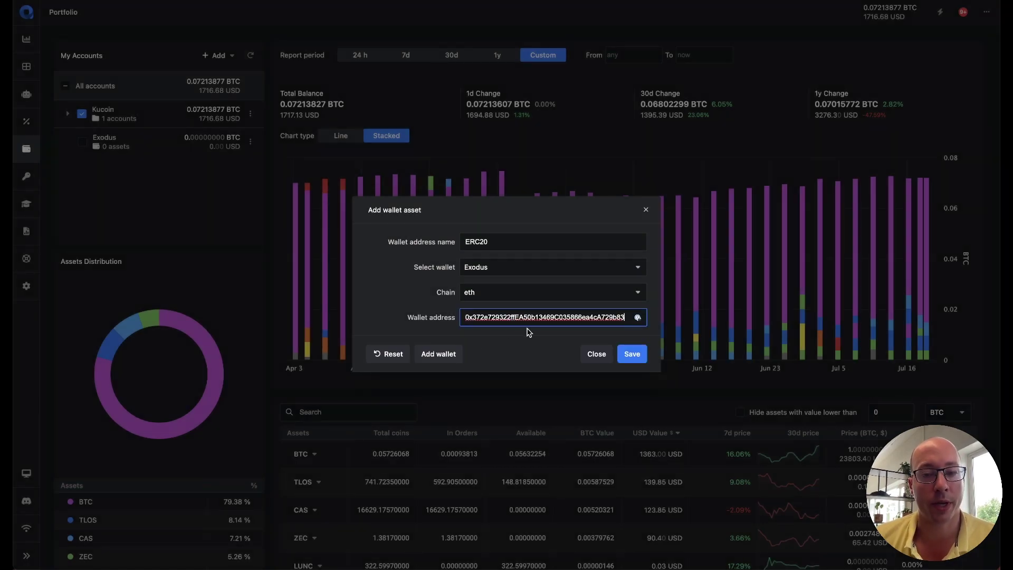
left_click(642, 357)
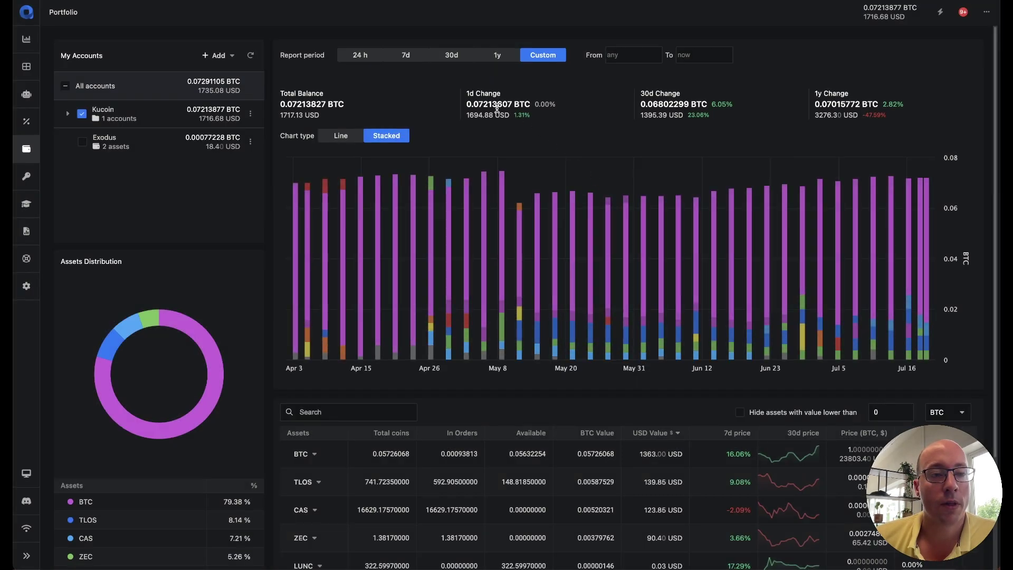
Step: Include the Exodus wallet, exclude the Kucoin folder, and inspect the Jul 20 bar
left_click(117, 146)
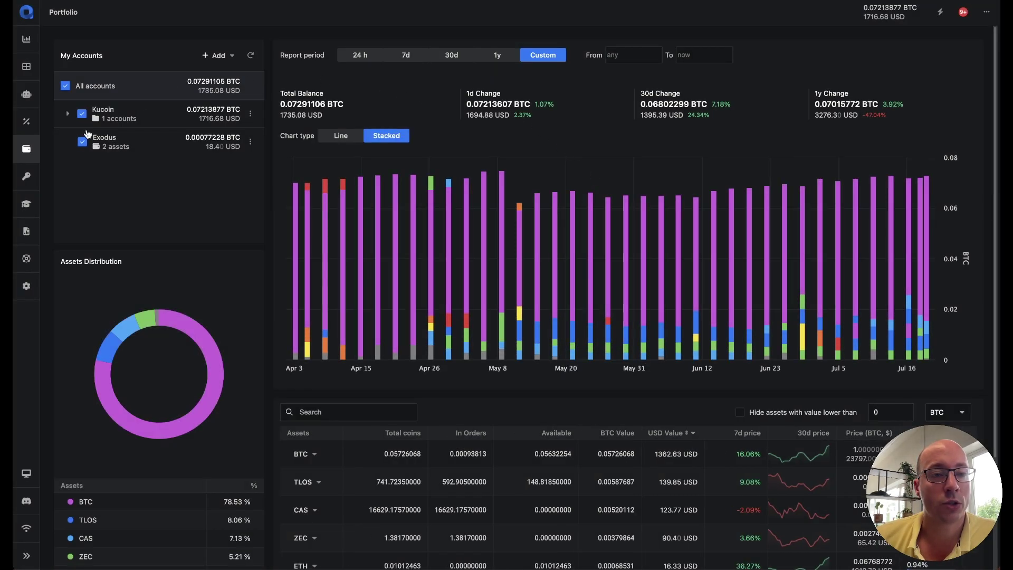
left_click(82, 114)
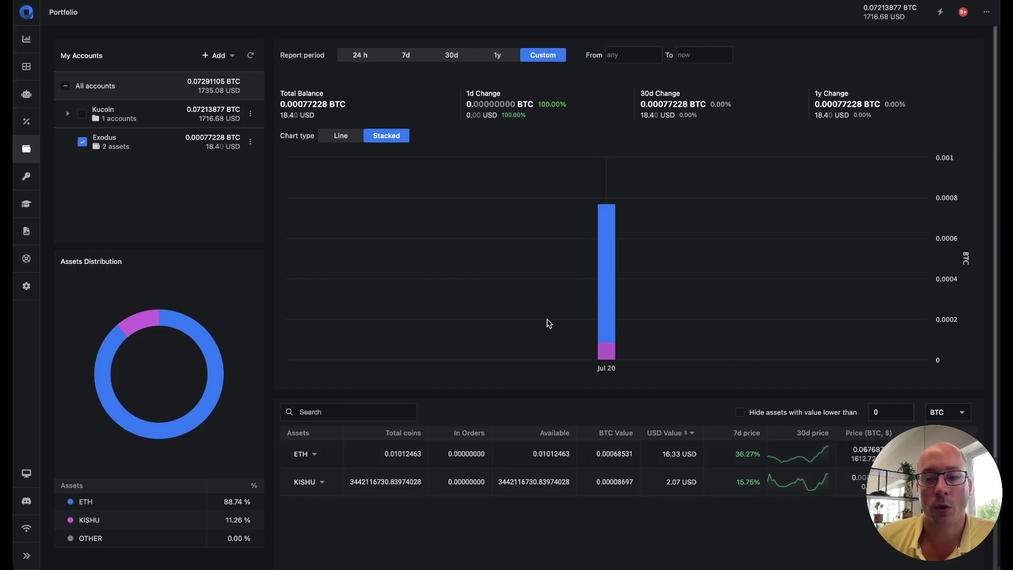
mouse_move(606, 235)
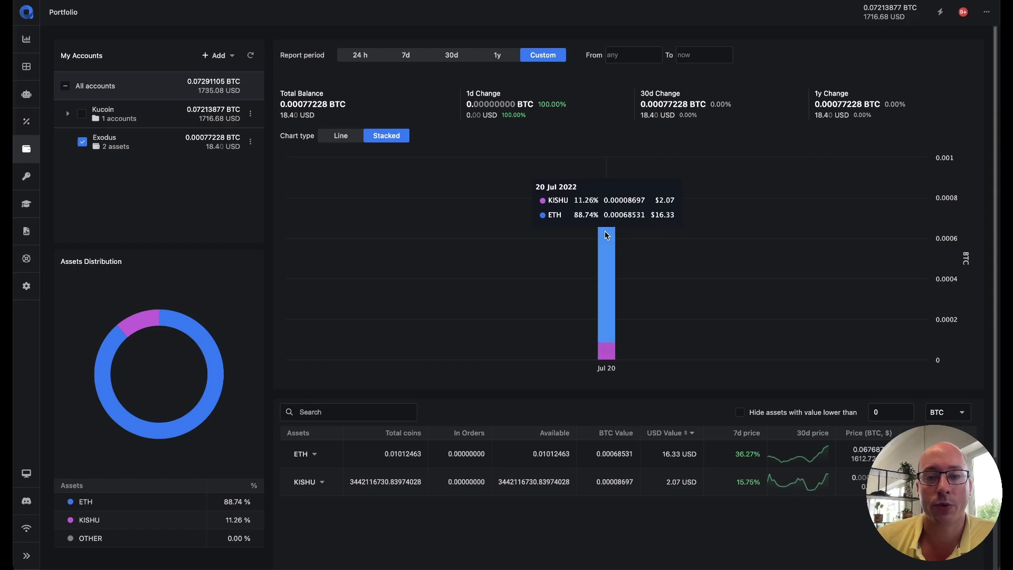